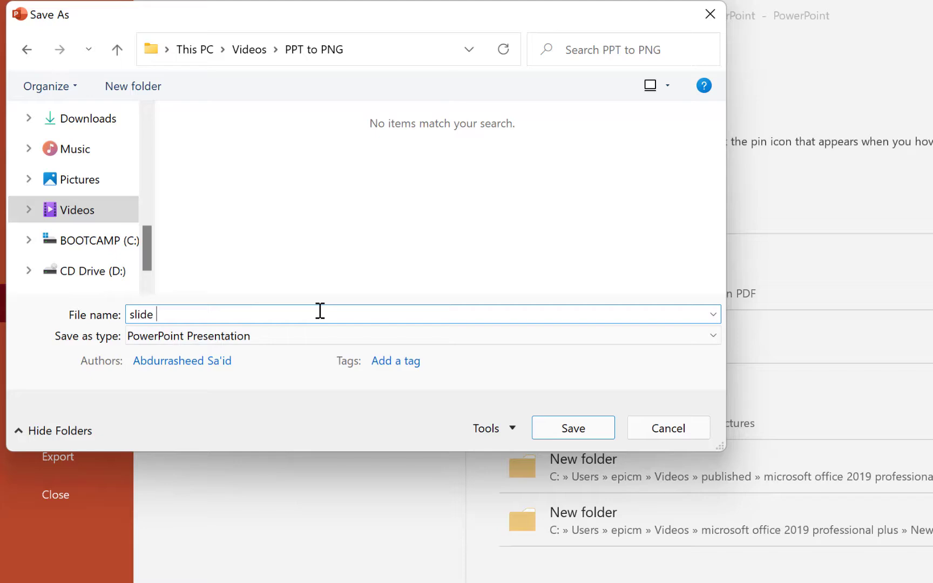
- Export only the current slide as a PNG Portable Network Graphics Format image named slide 7
left_click(360, 342)
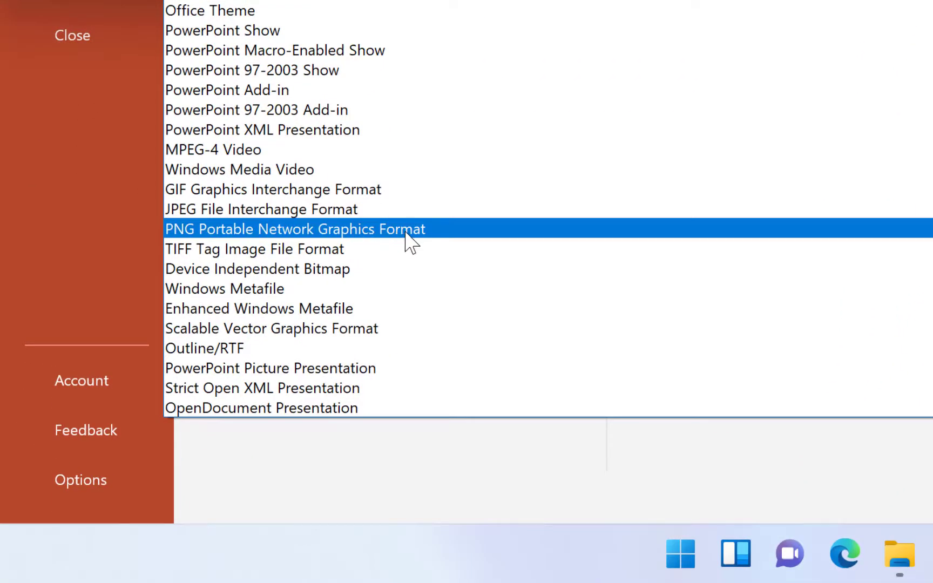
left_click(406, 232)
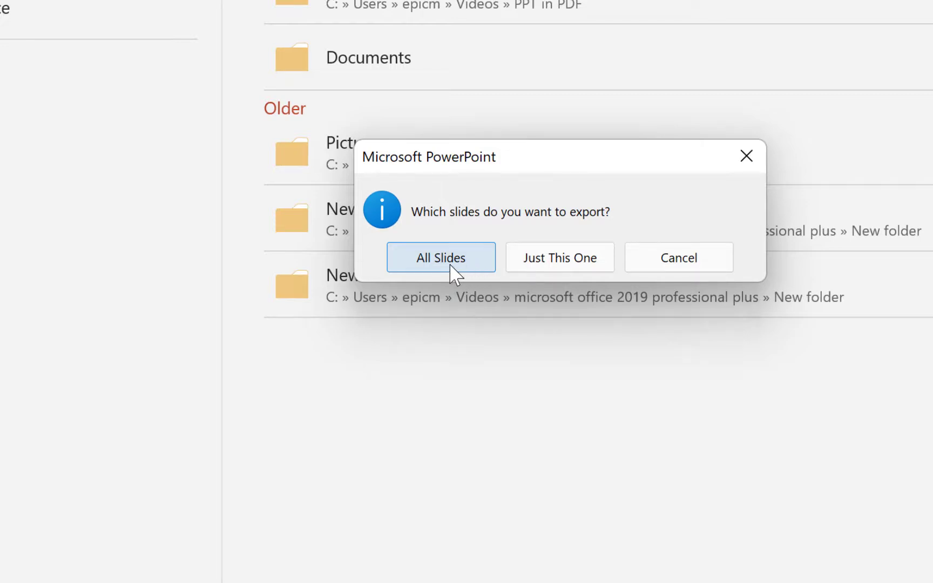
left_click(549, 263)
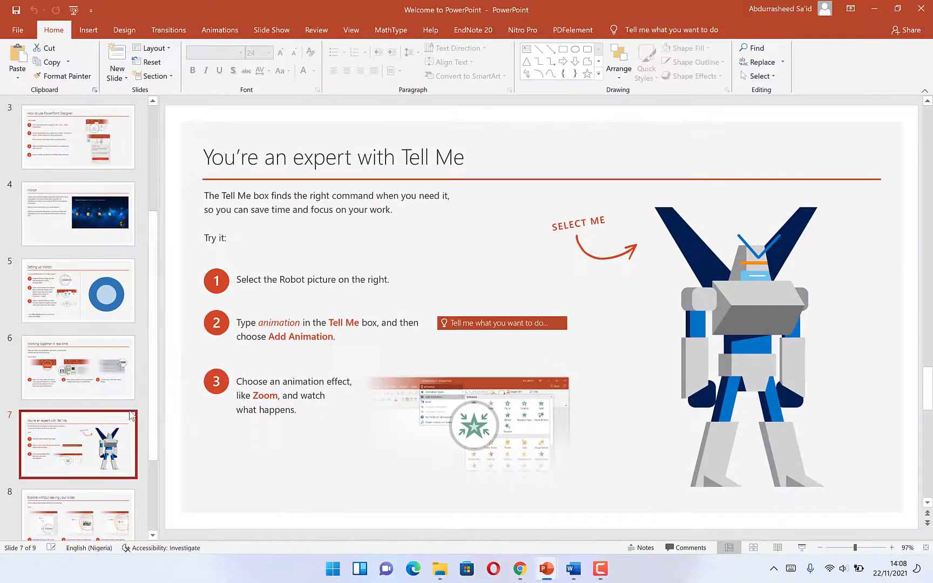
- Switch to File Explorer and view the exported slide 7 image from the PPT to PNG folder, closing the viewer when done
left_click(440, 568)
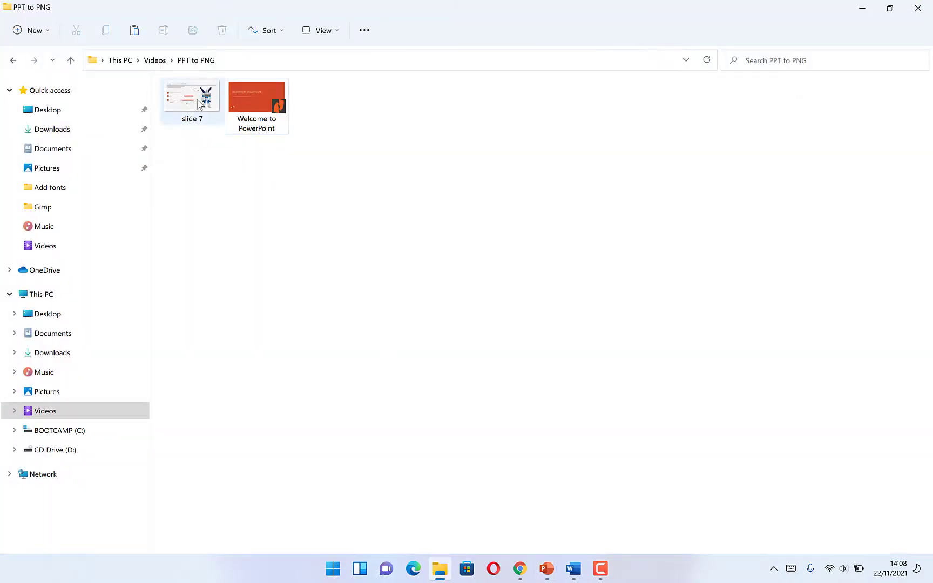
left_click(195, 103)
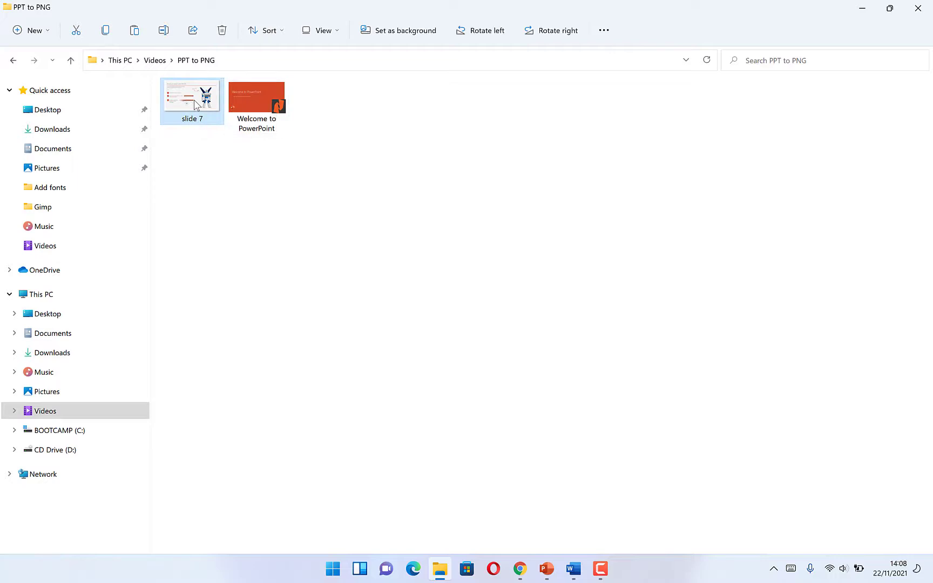
double_click(196, 103)
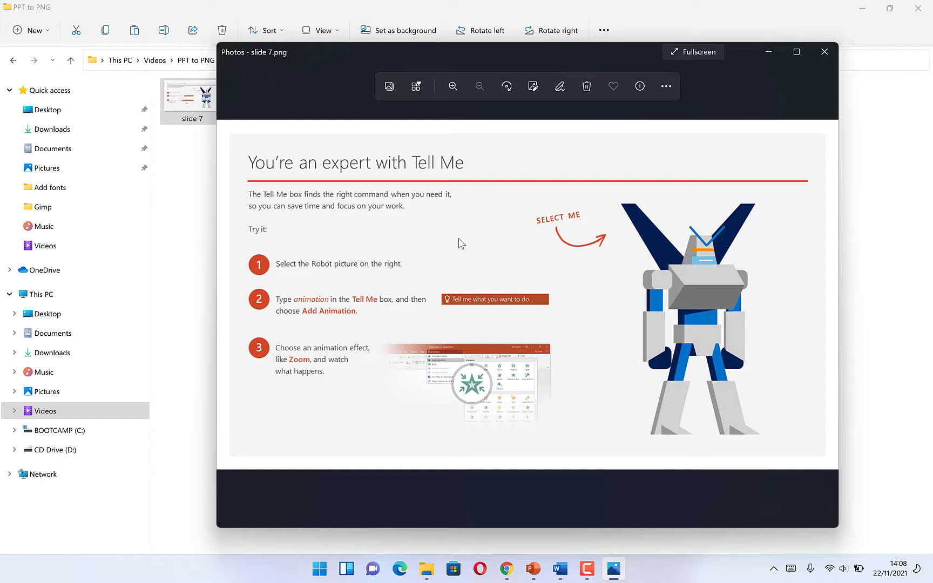
left_click(824, 51)
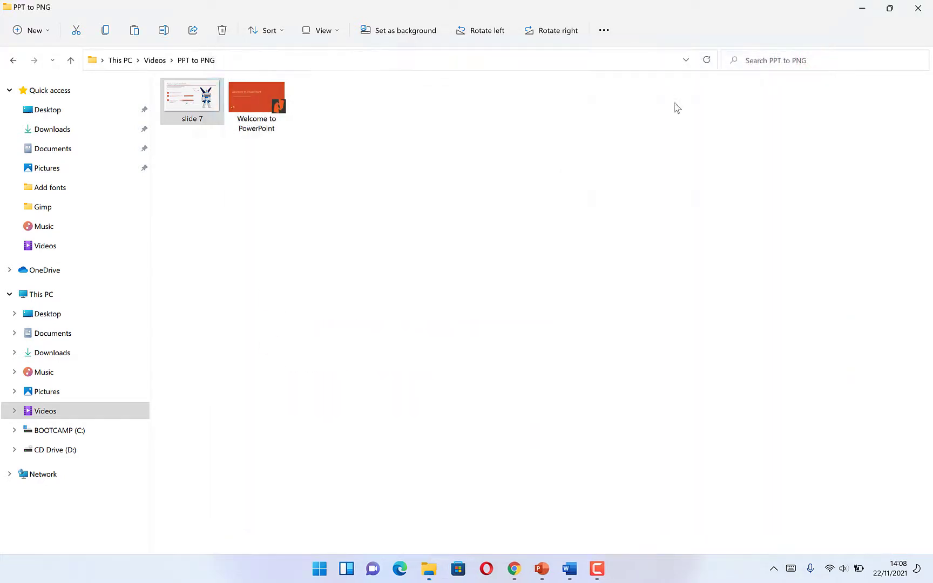
left_click(291, 154)
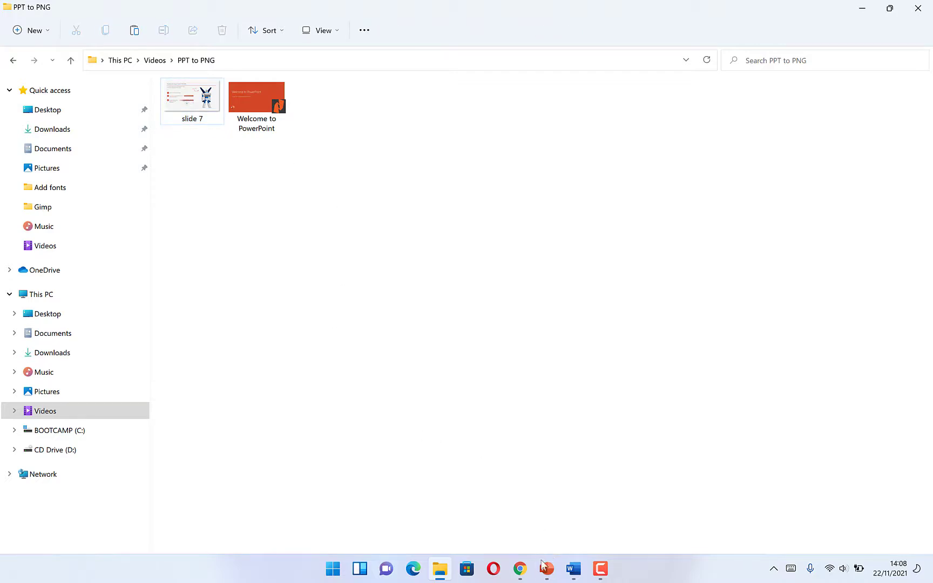
- Return to the Welcome to PowerPoint presentation and set up a save in the PPT to PNG folder under Videos, using PNG Portable Network Graphics Format
mouse_move(543, 575)
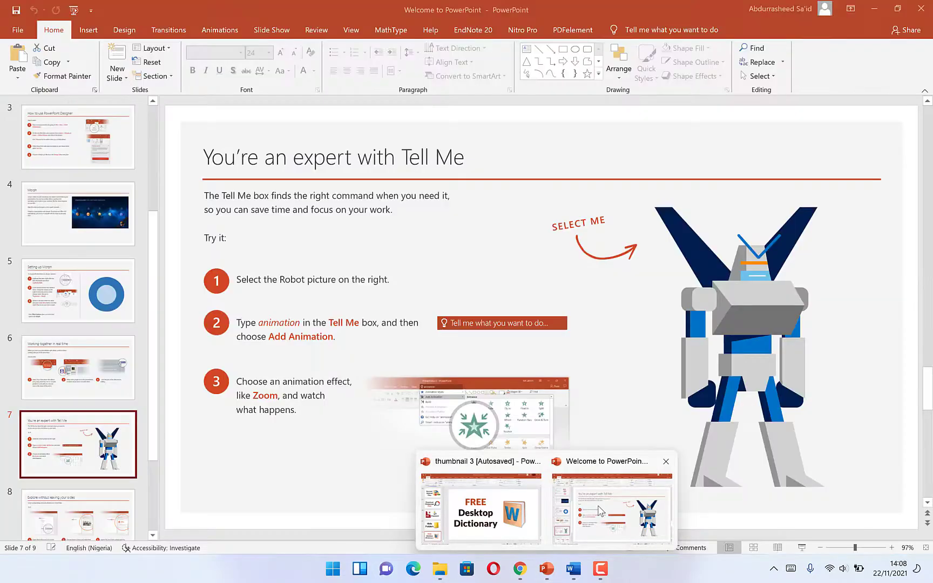
left_click(598, 511)
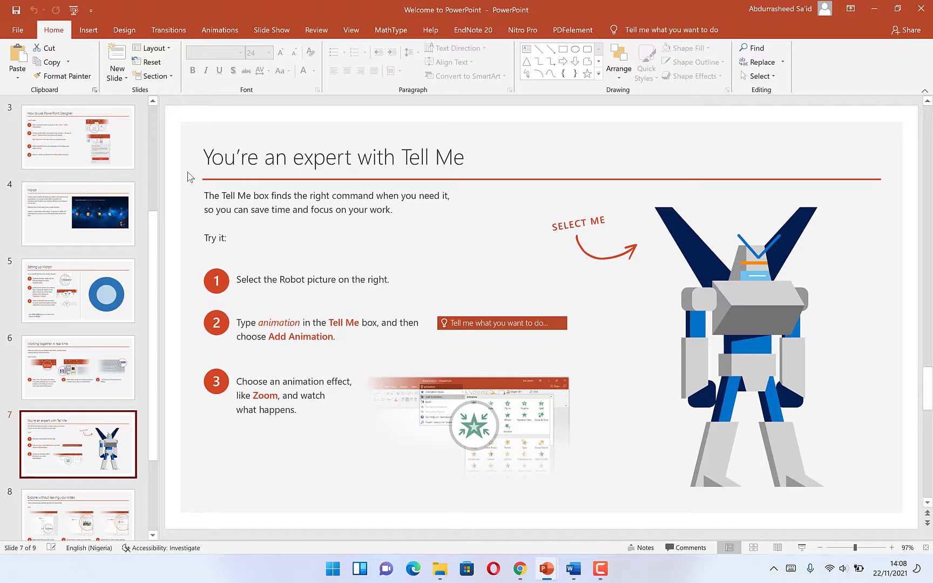
left_click_drag(157, 230, 160, 101)
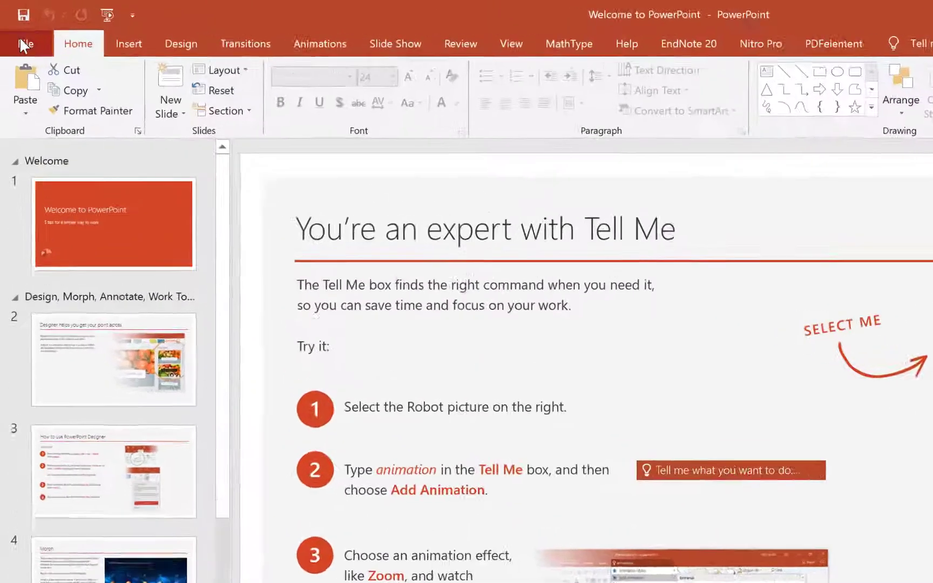
left_click(18, 30)
left_click(83, 327)
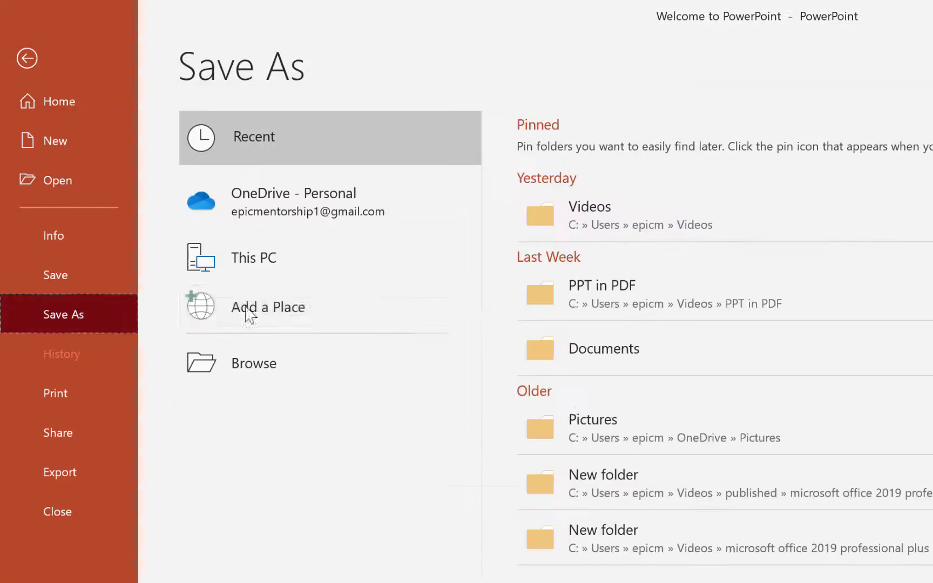
left_click(343, 369)
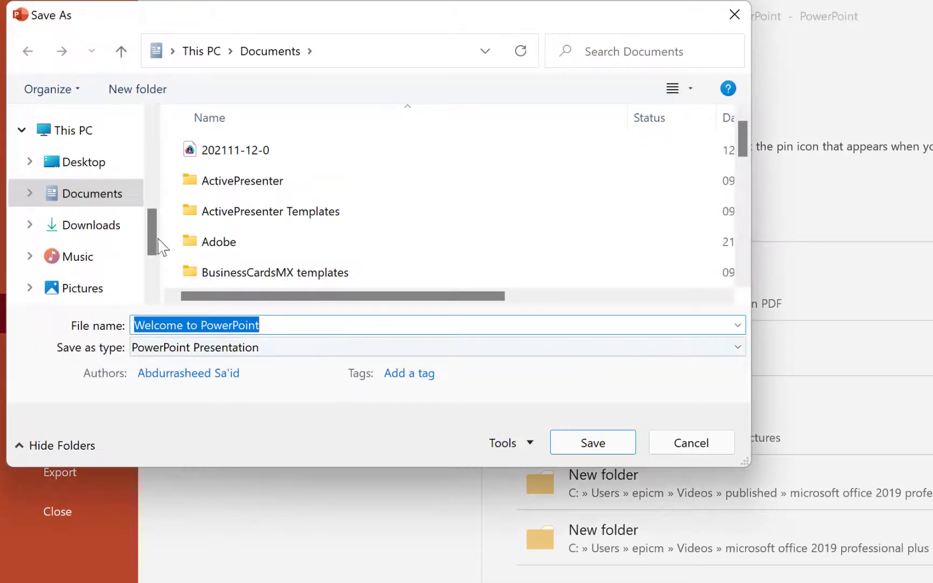
scroll(104, 259, "down", 3)
left_click(100, 217)
left_click(436, 347)
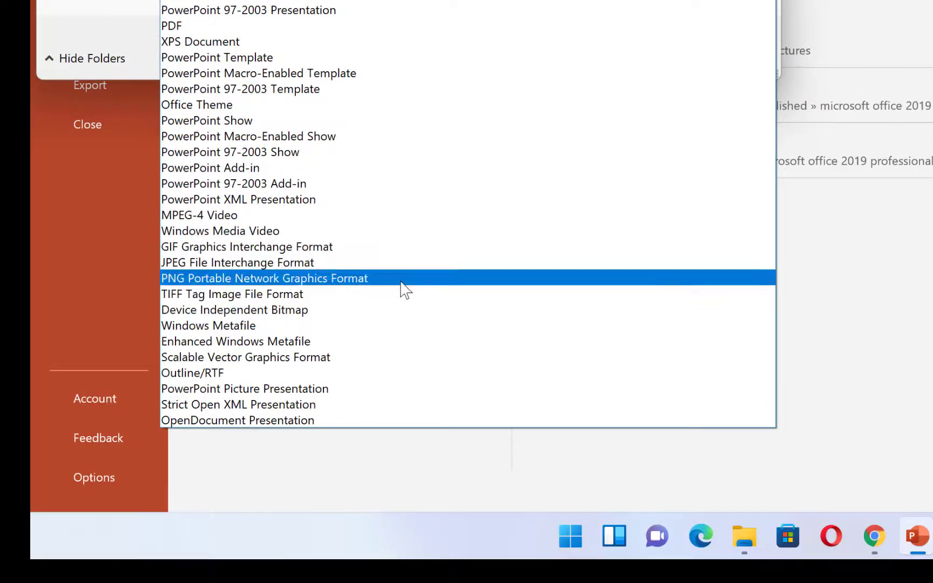
left_click(400, 282)
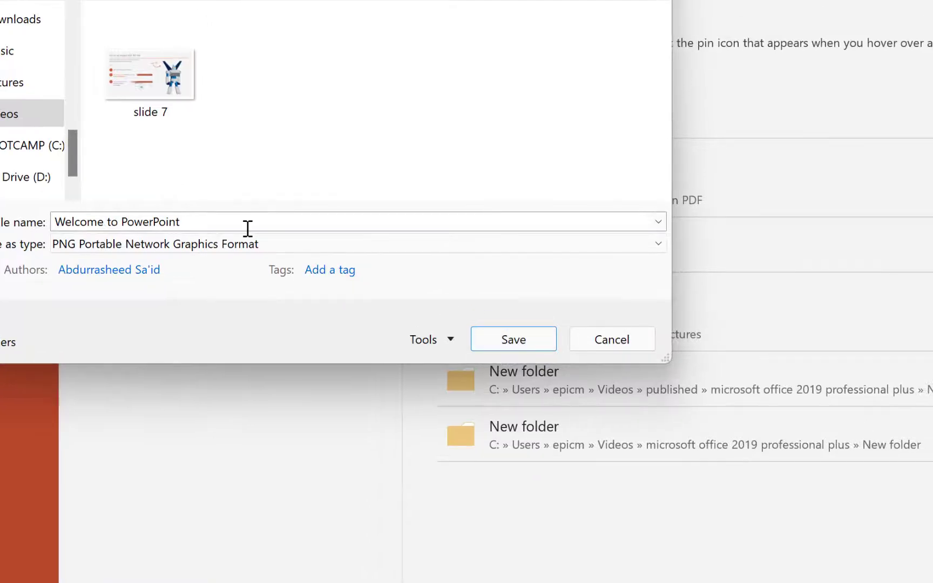
- Name the export All slides and export every slide of the presentation
left_click(282, 137)
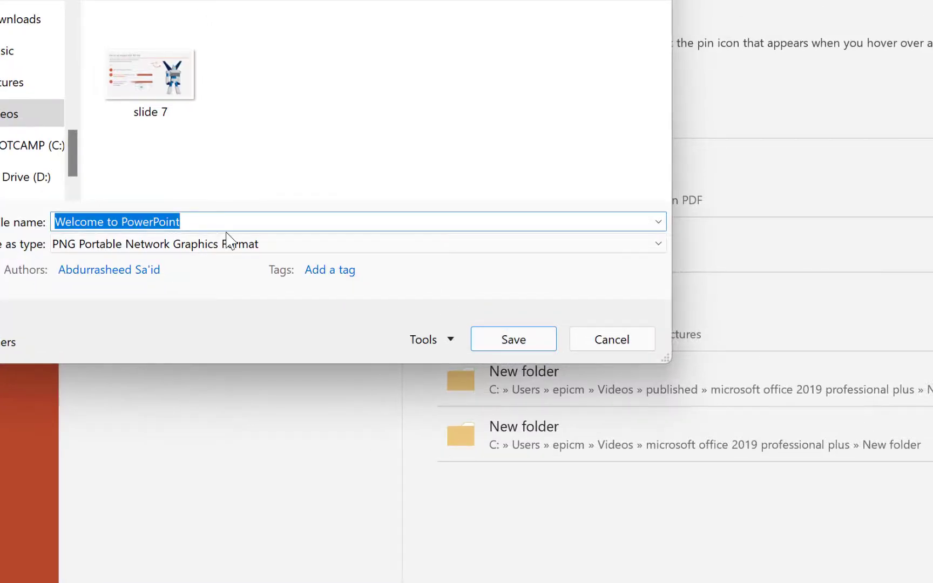
type("All slides")
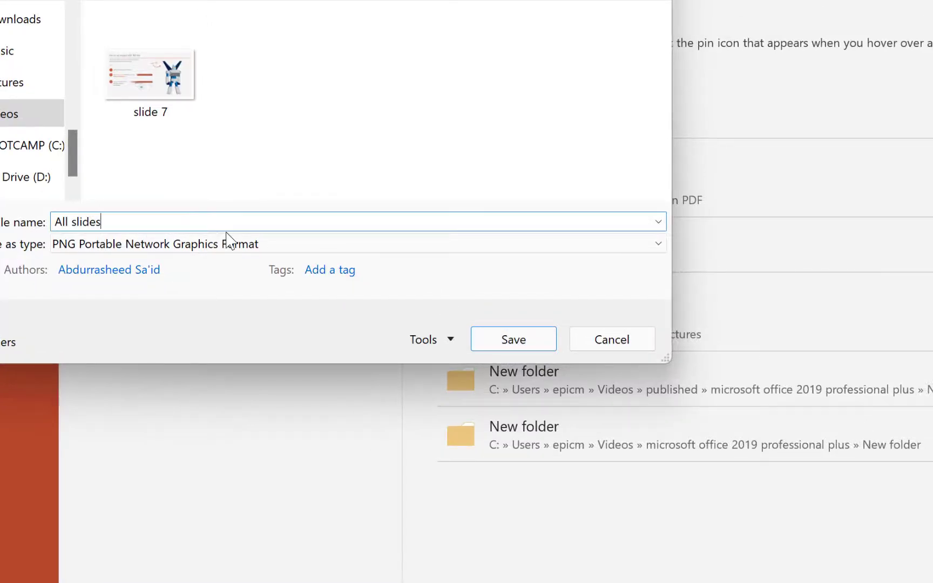
left_click(528, 346)
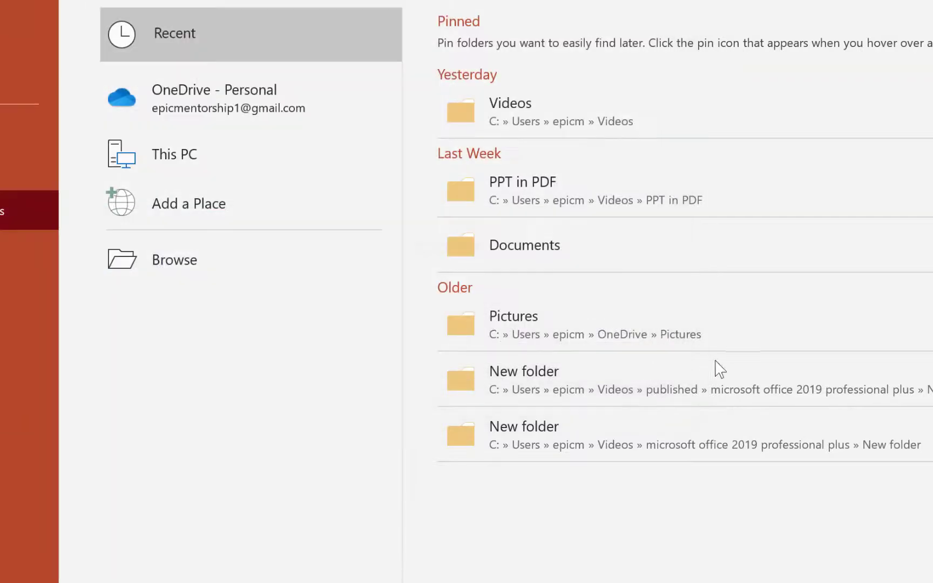
left_click(574, 410)
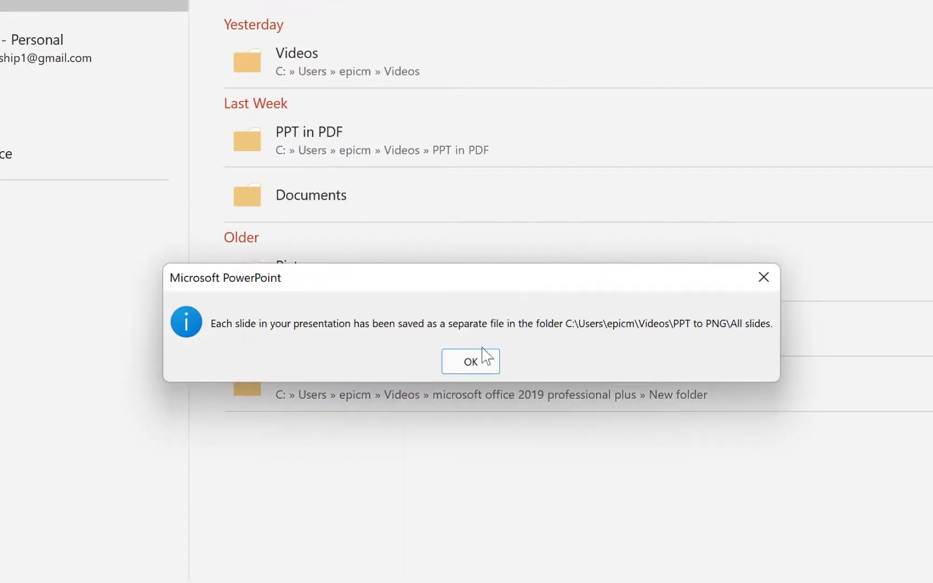
left_click(484, 356)
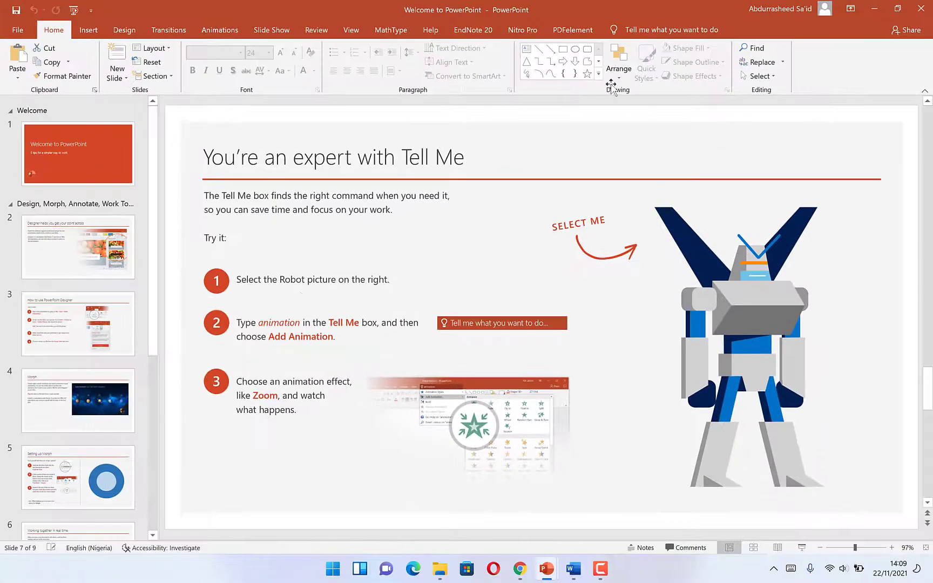
- Open the All slides folder in File Explorer and look through the exported images from Slide1 to Slide9
left_click(874, 9)
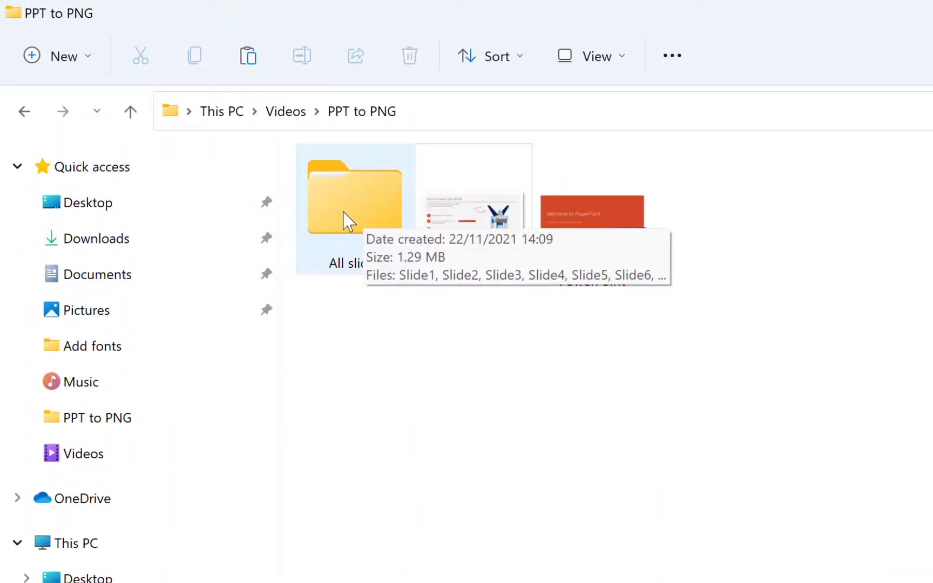
double_click(344, 216)
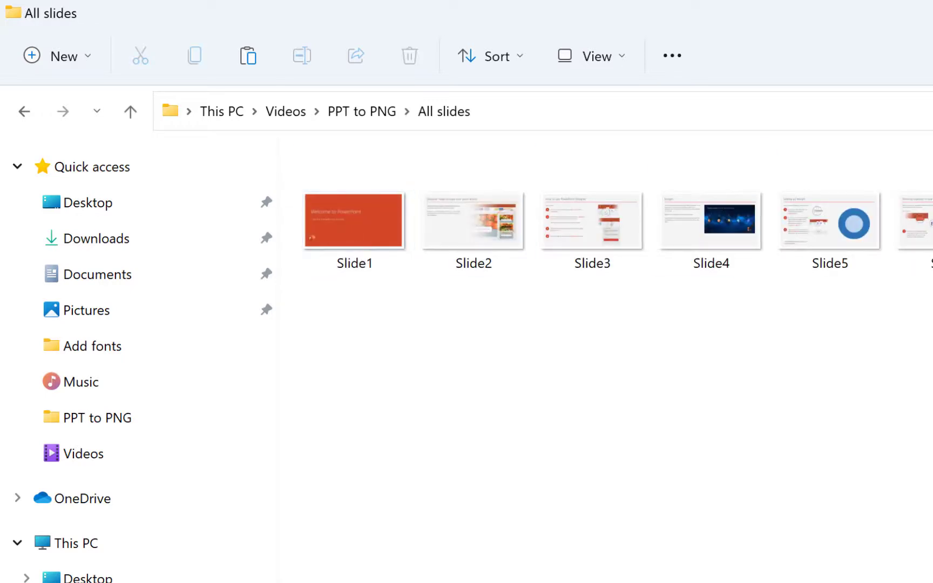
double_click(353, 230)
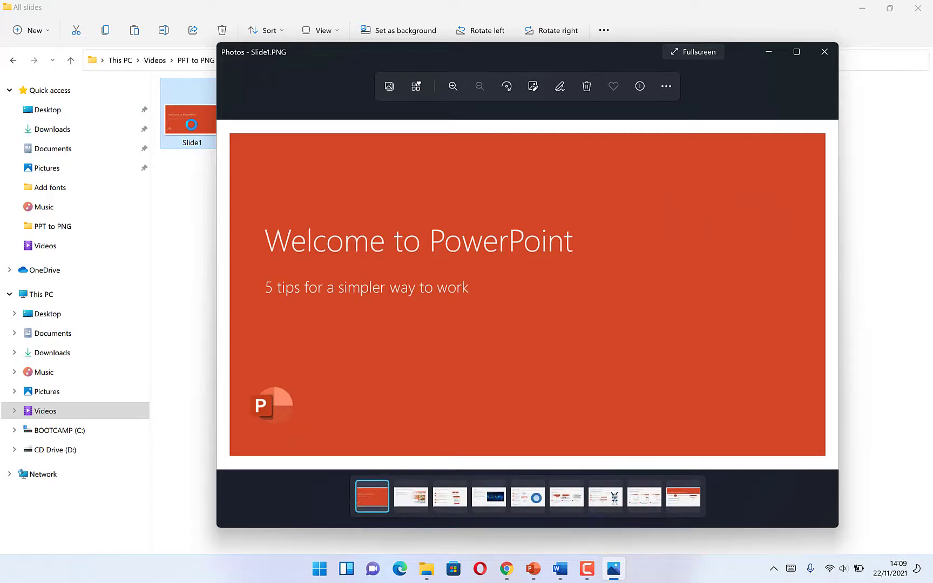
key("Right")
key("Right")
key("Right")
key("Right")
key("Right")
key("Right")
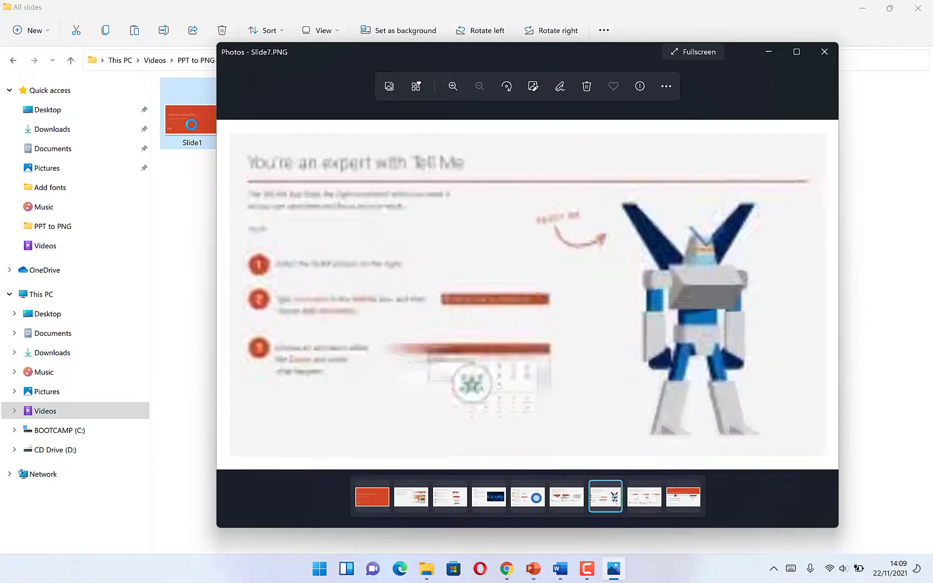
key("Right")
key("Right")
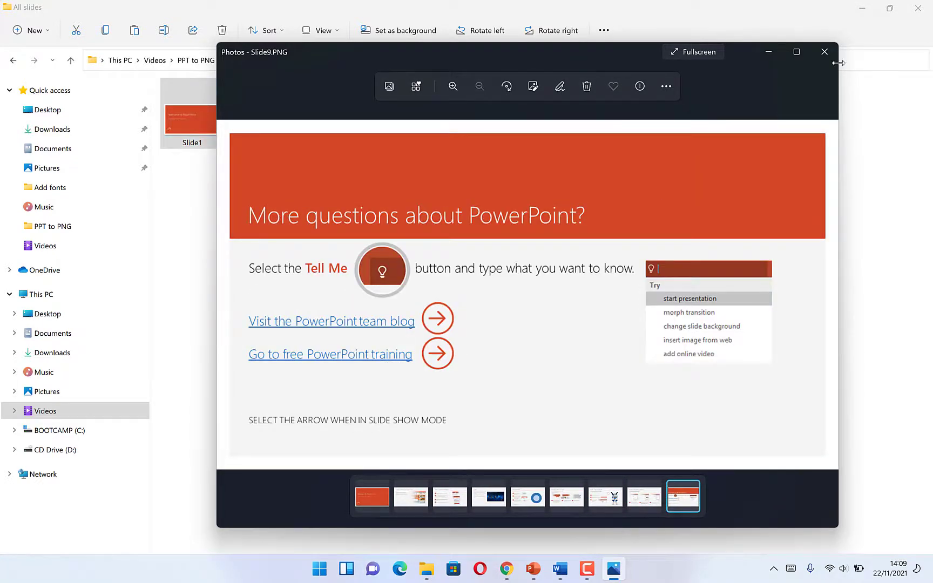
left_click(824, 52)
- View the Slide6 image zoomed in to examine its quality, closing both the viewer and File Explorer at the end
left_click(505, 119)
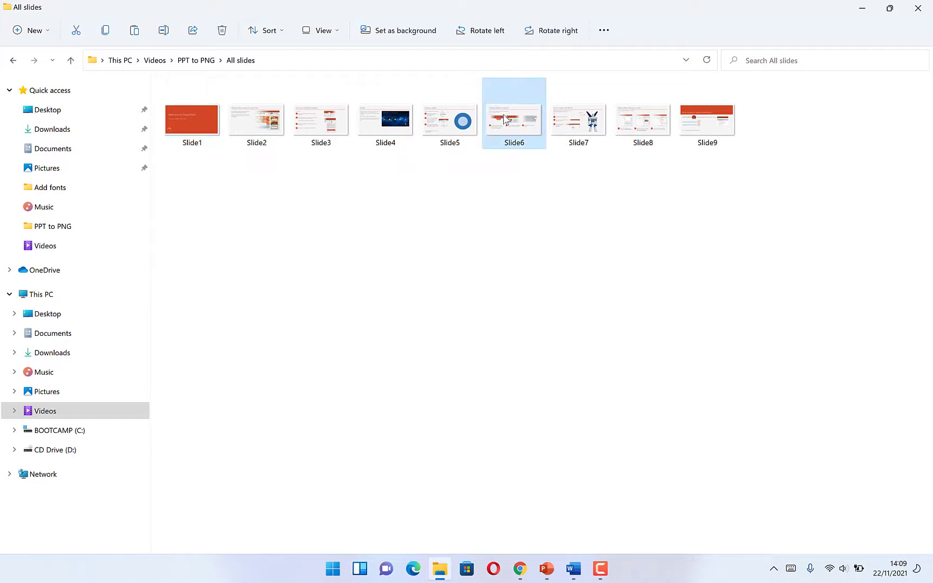
double_click(505, 119)
scroll(543, 264, "up", 2)
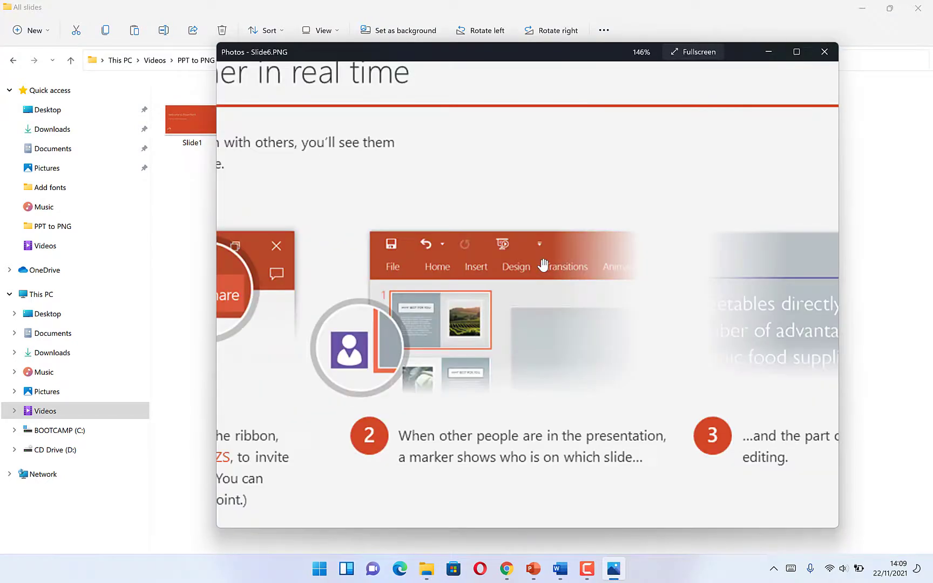
scroll(543, 265, "down", 3)
scroll(571, 249, "up", 3)
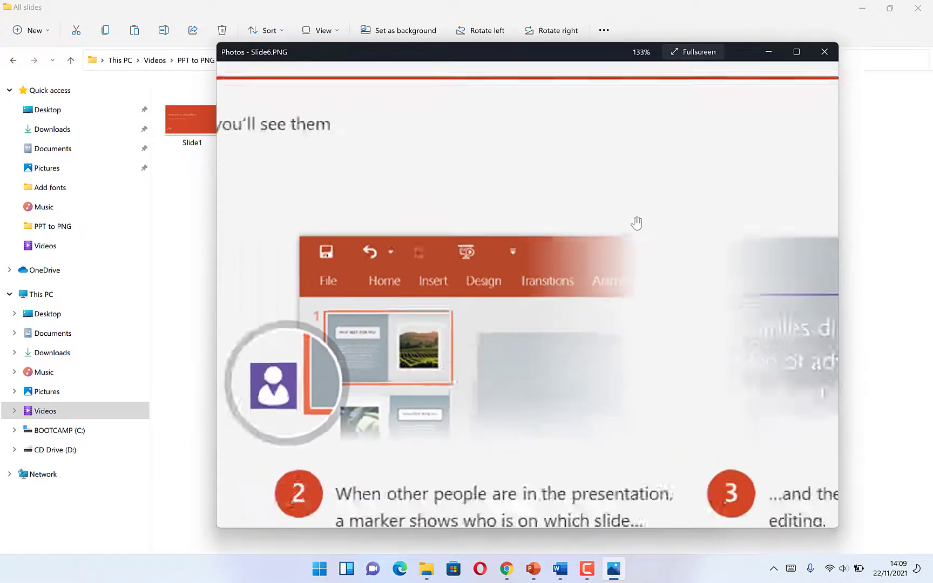
scroll(636, 222, "down", 3)
left_click(830, 51)
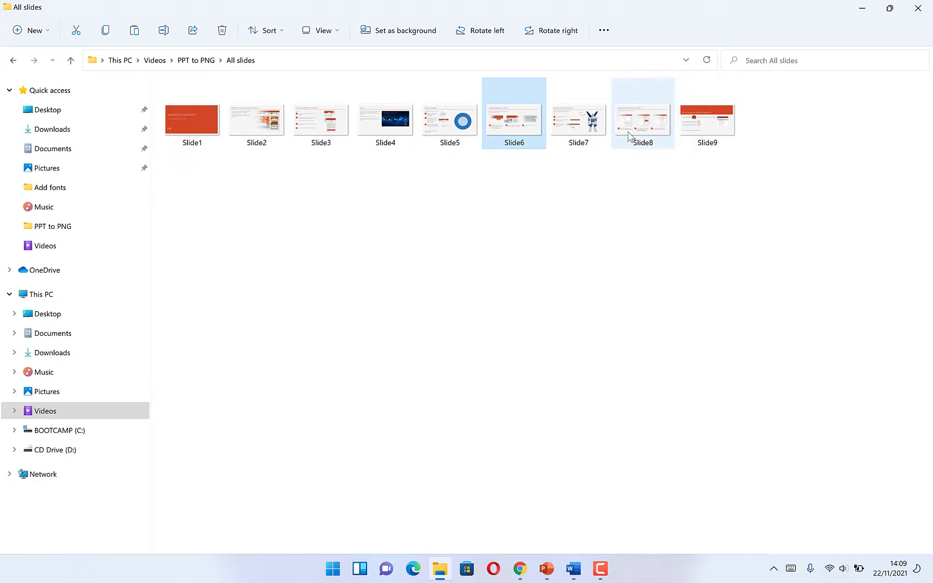
left_click(917, 8)
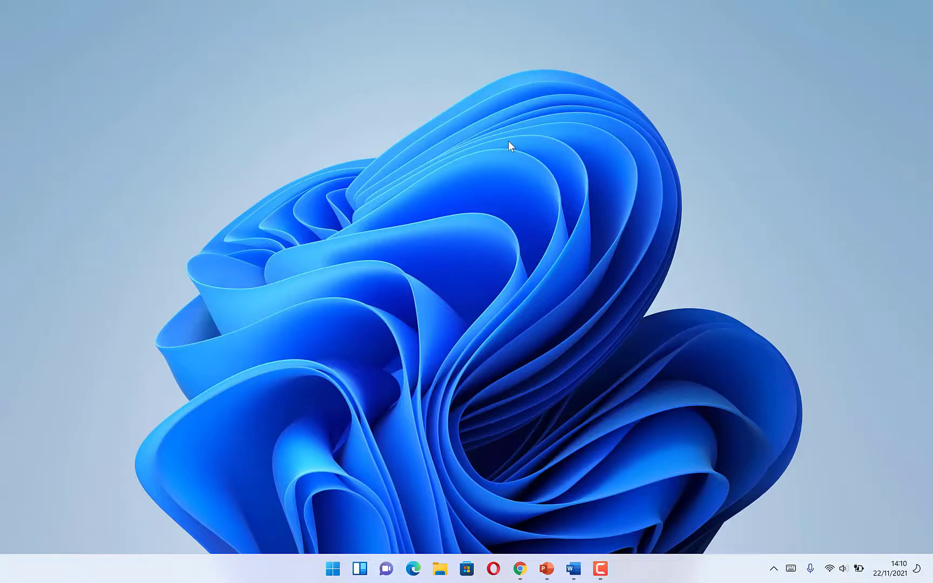
- Switch to Chrome and search Google for "convert ppt to png"
left_click(519, 569)
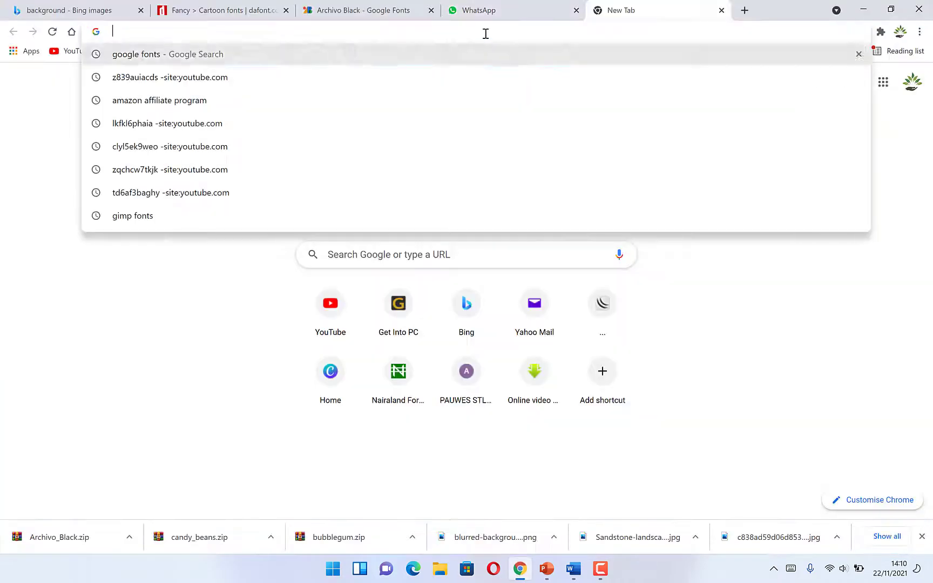
type("convert ppt to ")
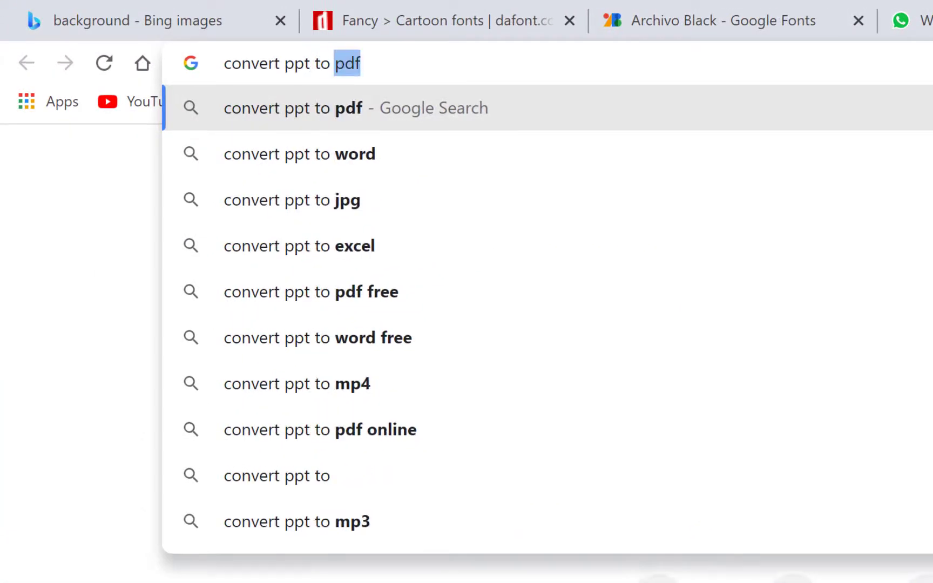
type("png")
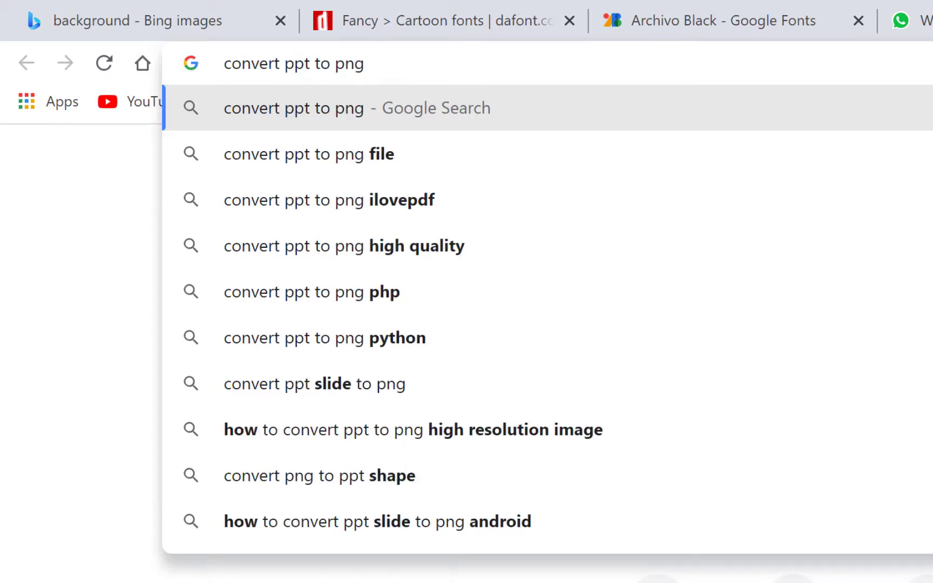
key("Return")
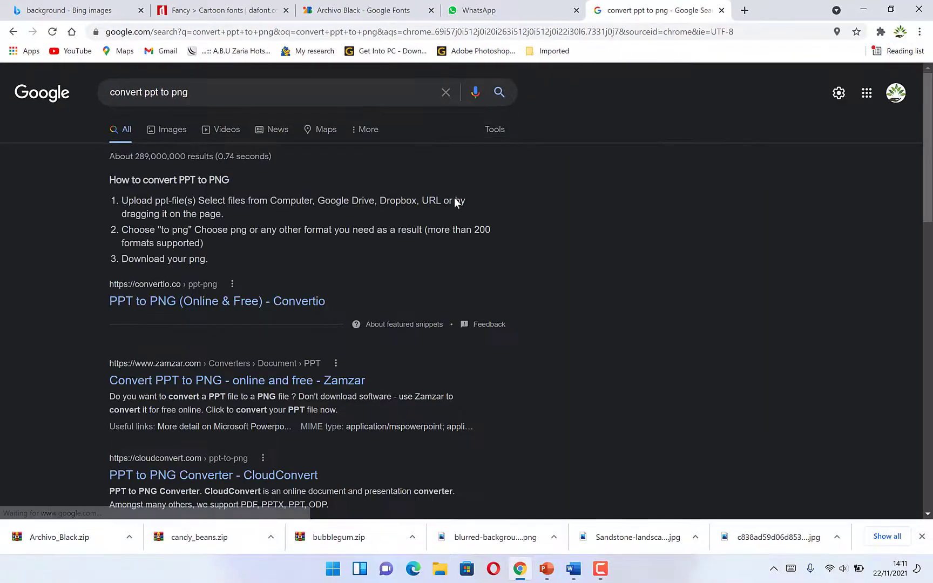
- Open the Convertio "PPT to PNG (Online & Free)" search result in a new tab and switch to it
right_click(182, 305)
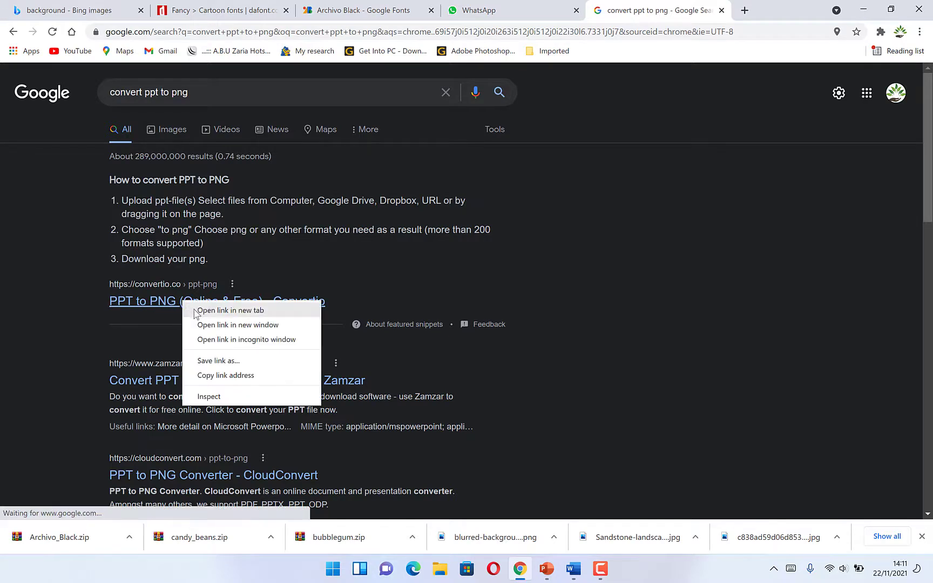
left_click(208, 306)
left_click(701, 11)
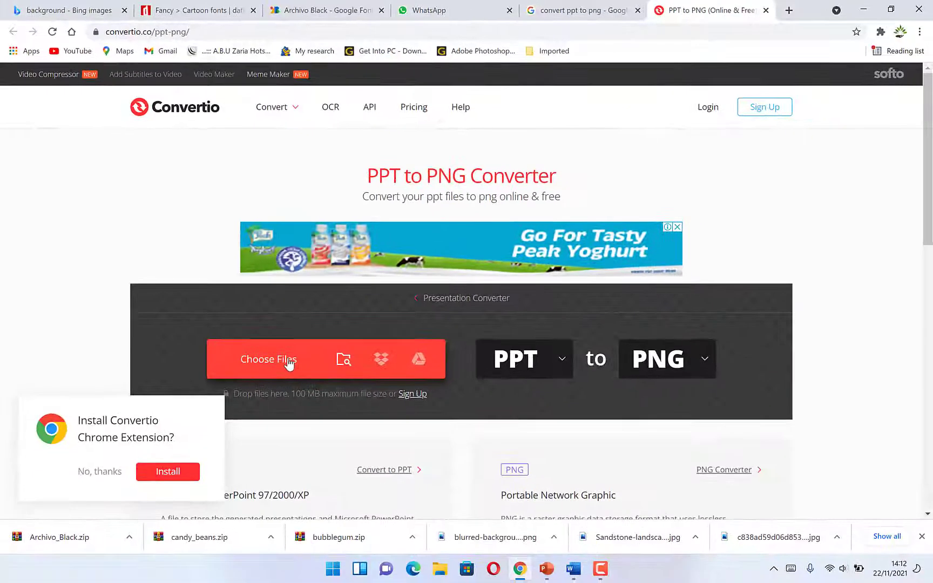
- Upload the Welcome to PowerPoint presentation from the PPT to PNG folder in Videos to the converter
left_click(289, 362)
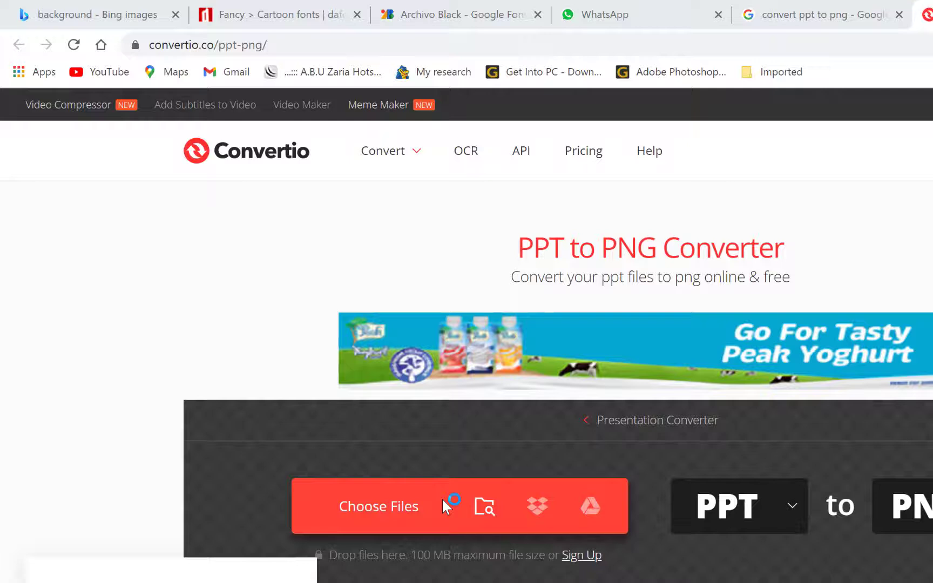
left_click(382, 430)
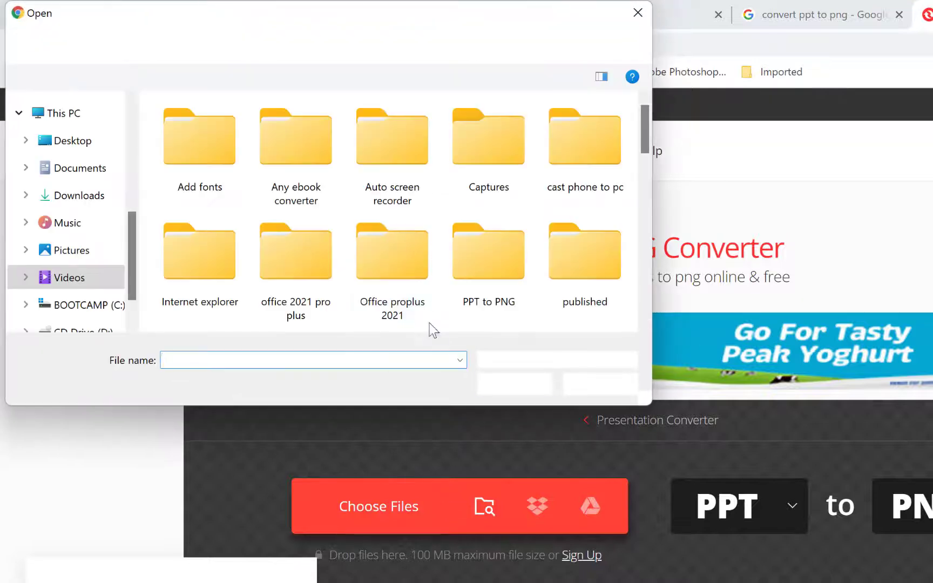
scroll(323, 232, "down", 2)
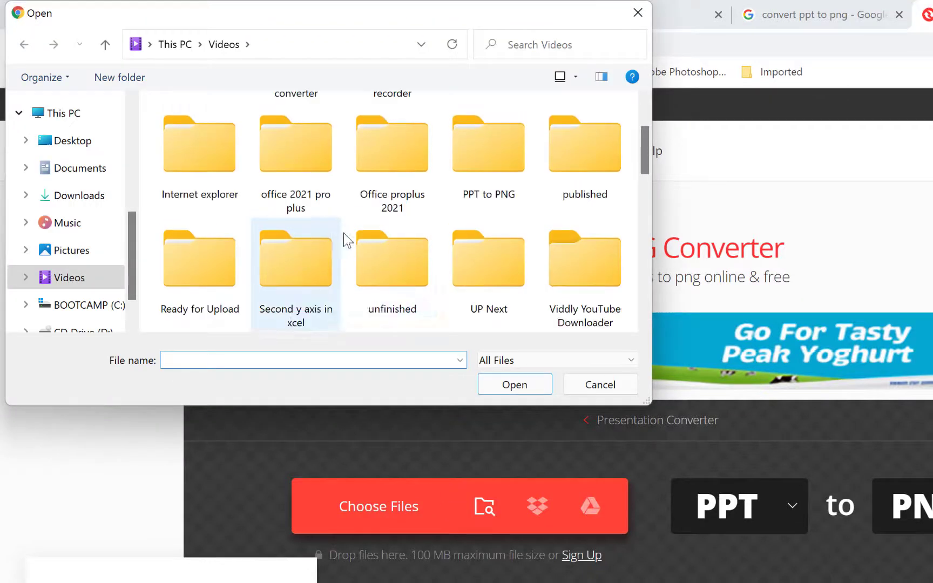
double_click(488, 173)
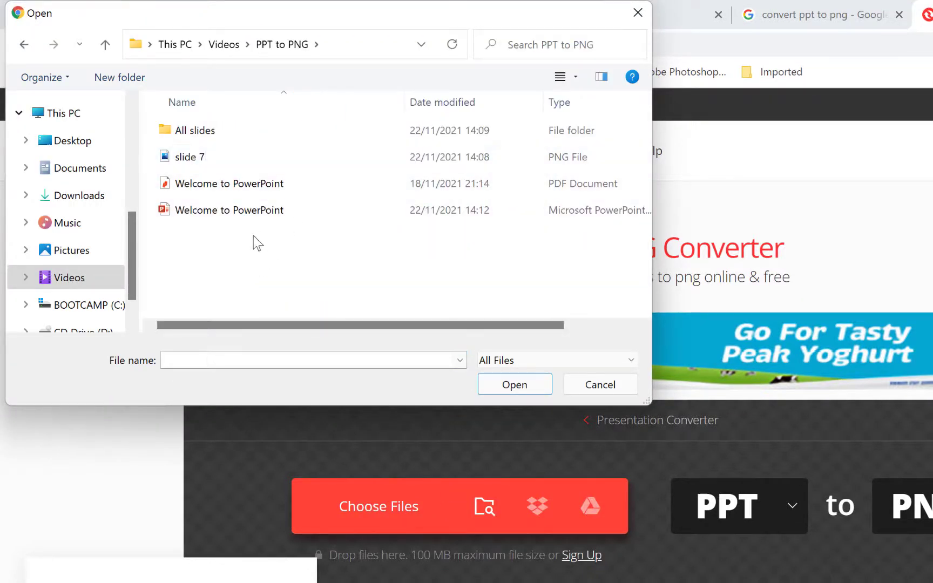
left_click(205, 216)
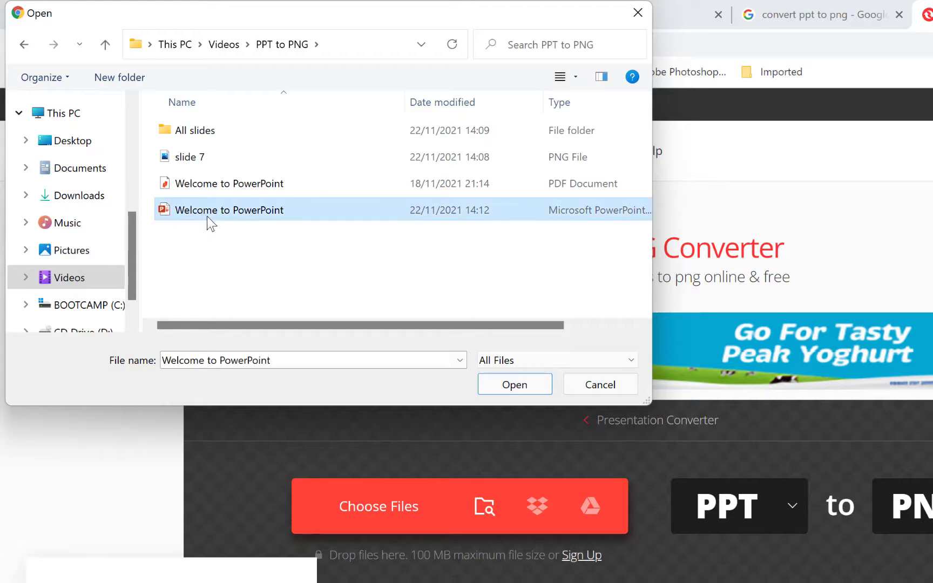
left_click(519, 385)
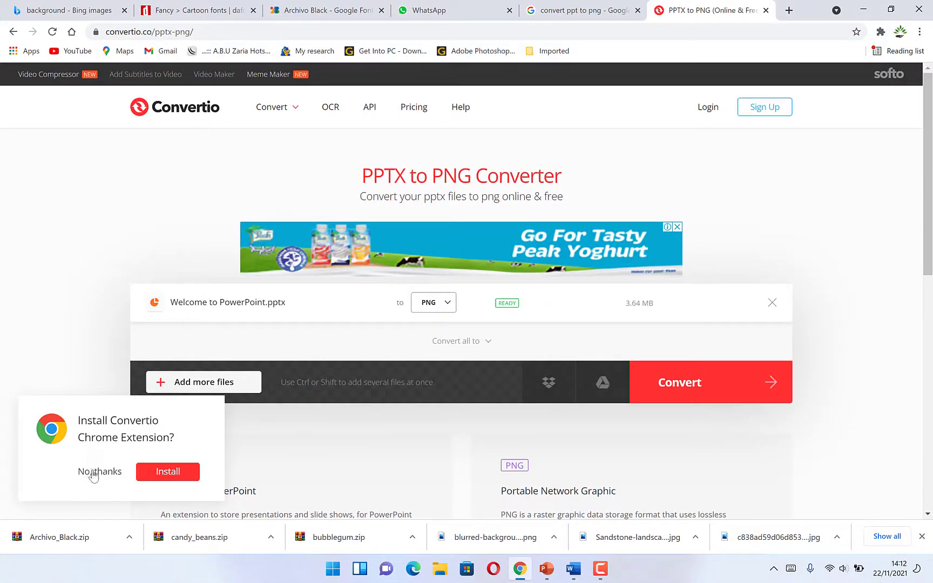
- Decline the Convertio Chrome extension offer and convert Welcome to PowerPoint.pptx to PNG
left_click(93, 473)
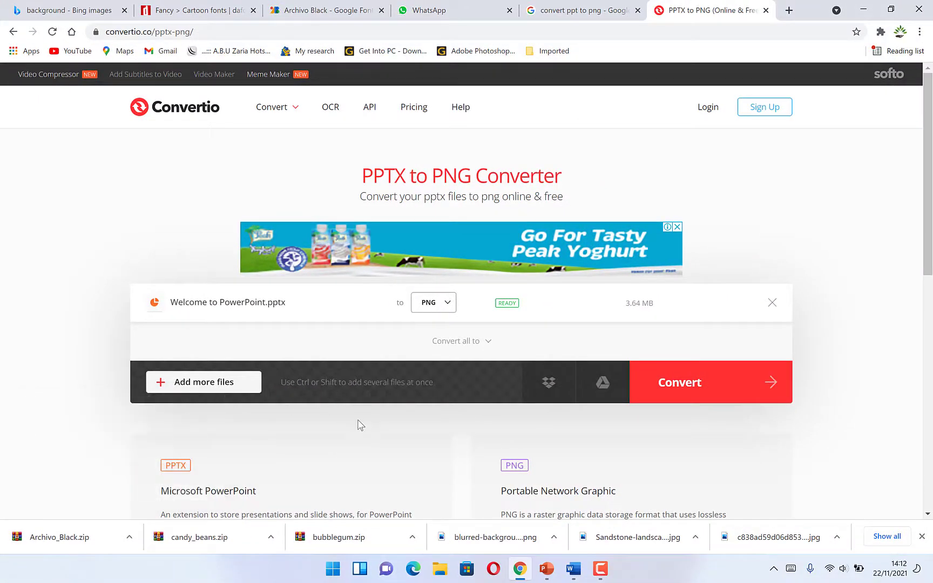
left_click(704, 385)
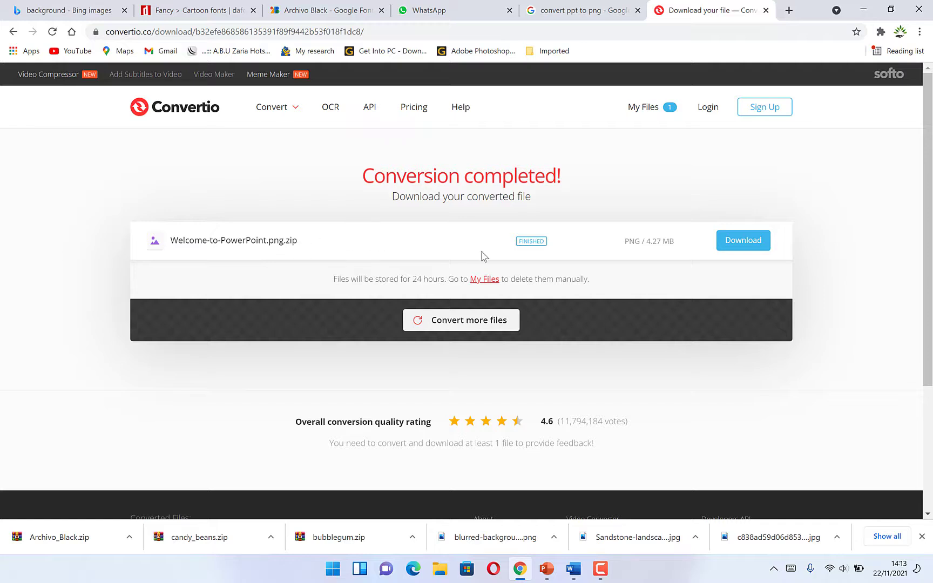
- Download the converted Welcome-to-PowerPoint.png.zip file and rate the PPTX to PNG quality five stars
left_click(729, 244)
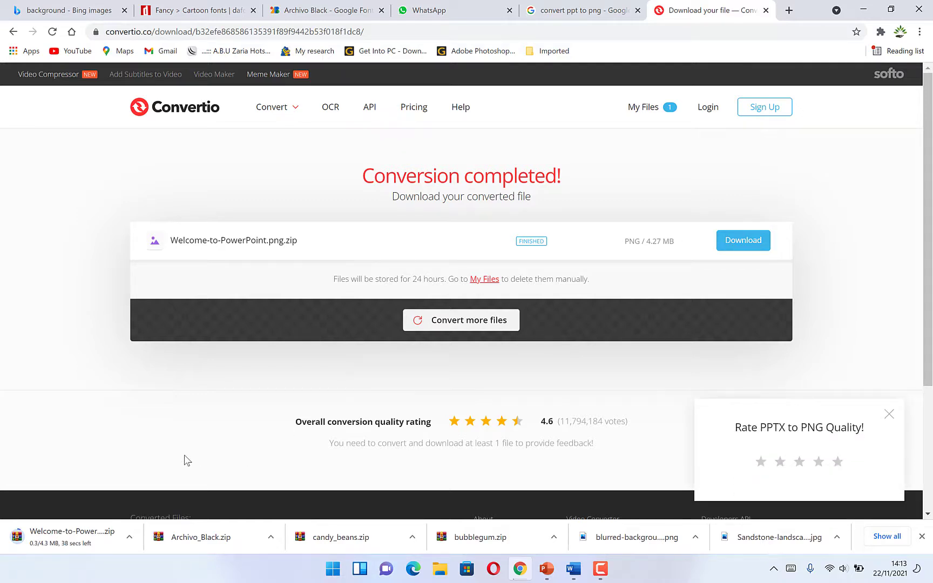
left_click(836, 462)
left_click(800, 471)
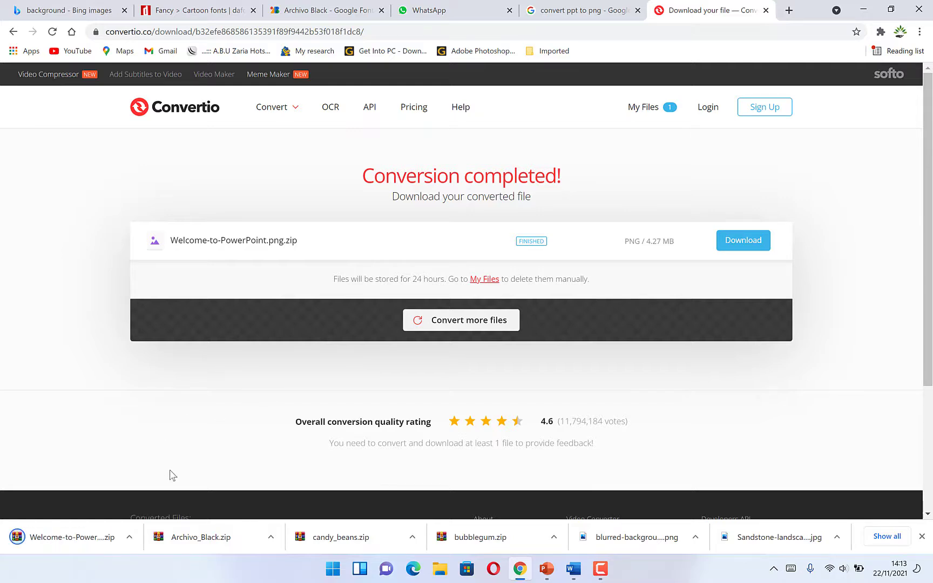
- Show the downloaded archive in its folder and extract it with WinRAR to a "Welcome-to-PowerPoint.png" subfolder
left_click(129, 538)
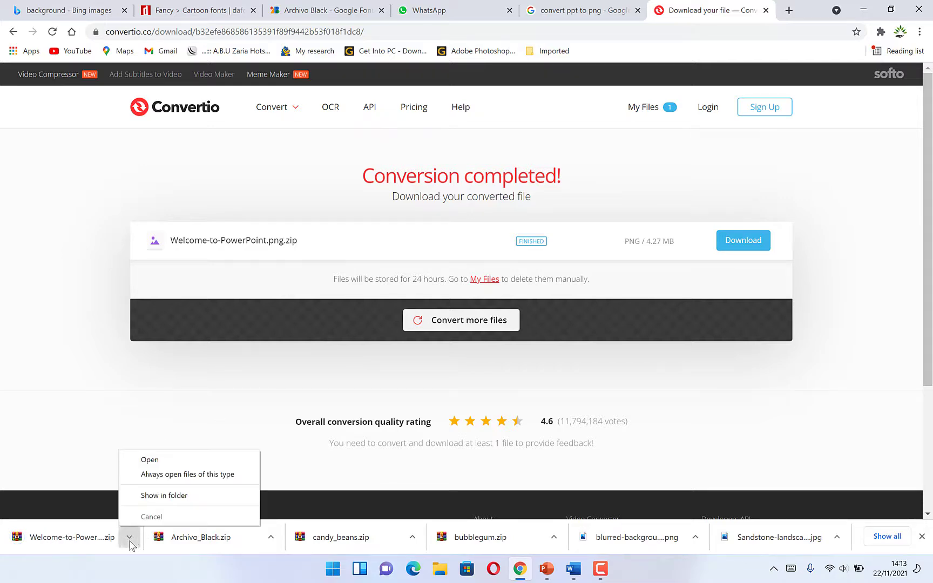
left_click(153, 495)
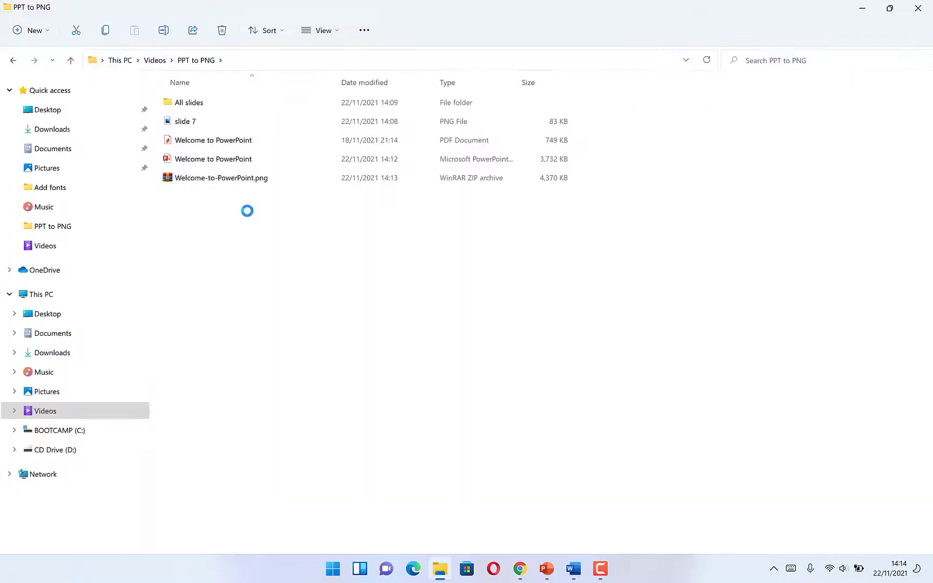
left_click(247, 184)
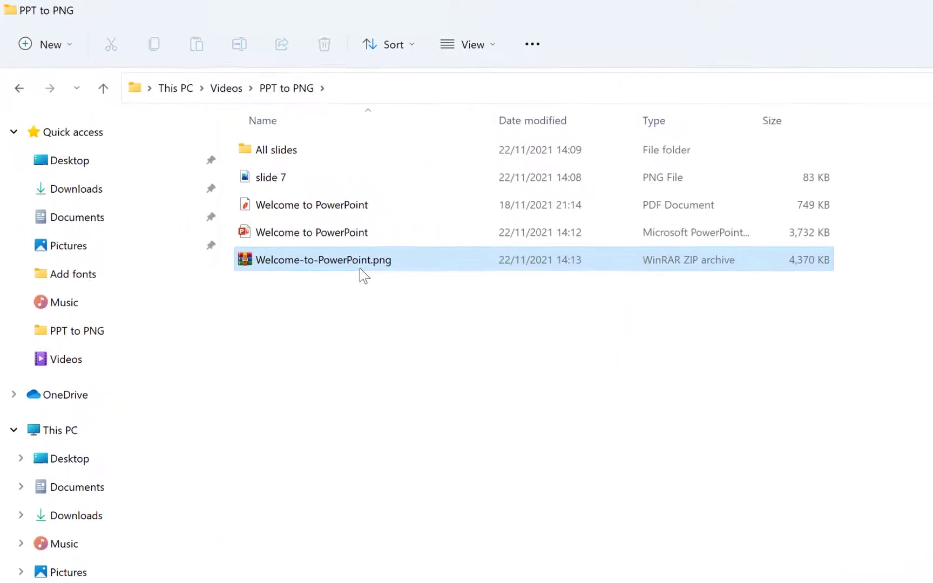
right_click(360, 268)
left_click(593, 576)
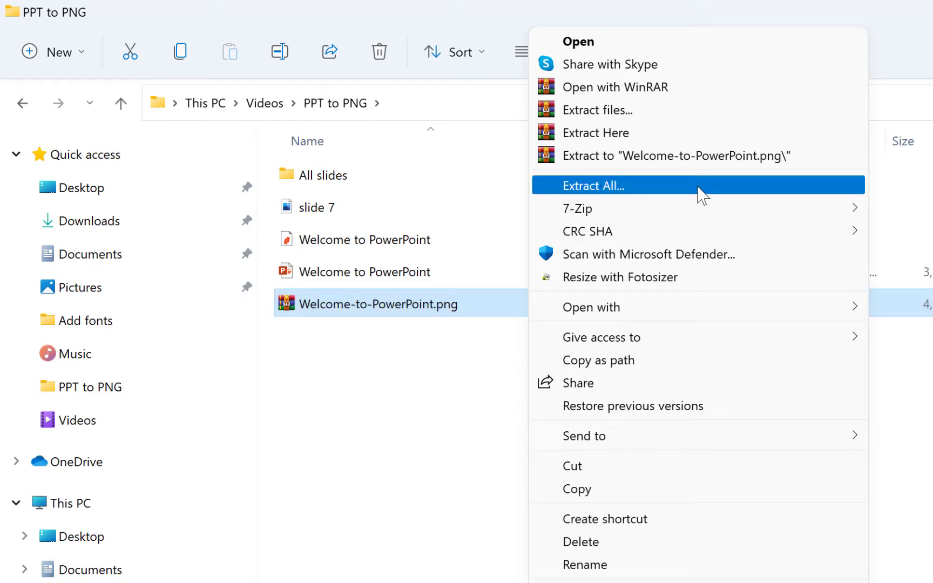
left_click(683, 156)
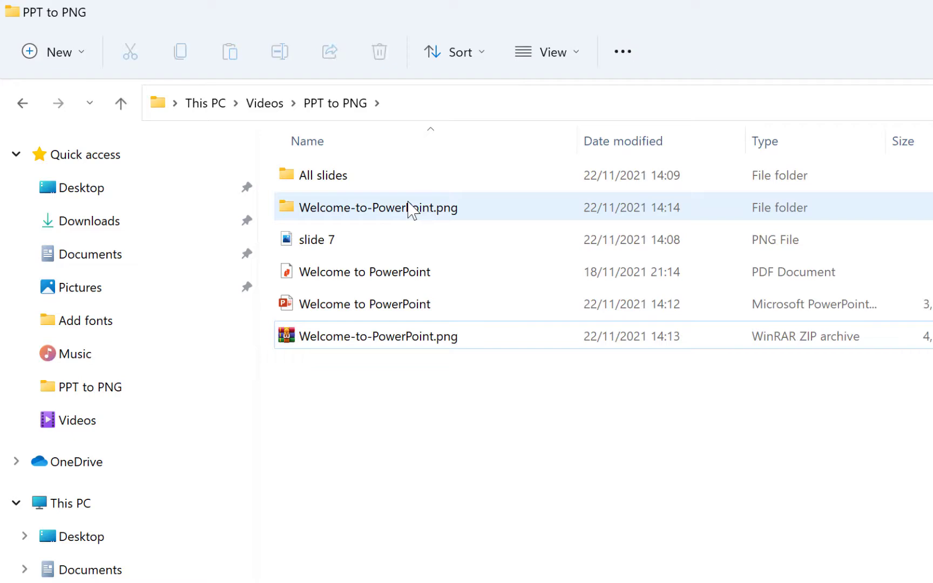
- Open the extracted Welcome-to-PowerPoint.png folder and look through the slide images from the first to the seventh, closing the viewer at the end
double_click(410, 207)
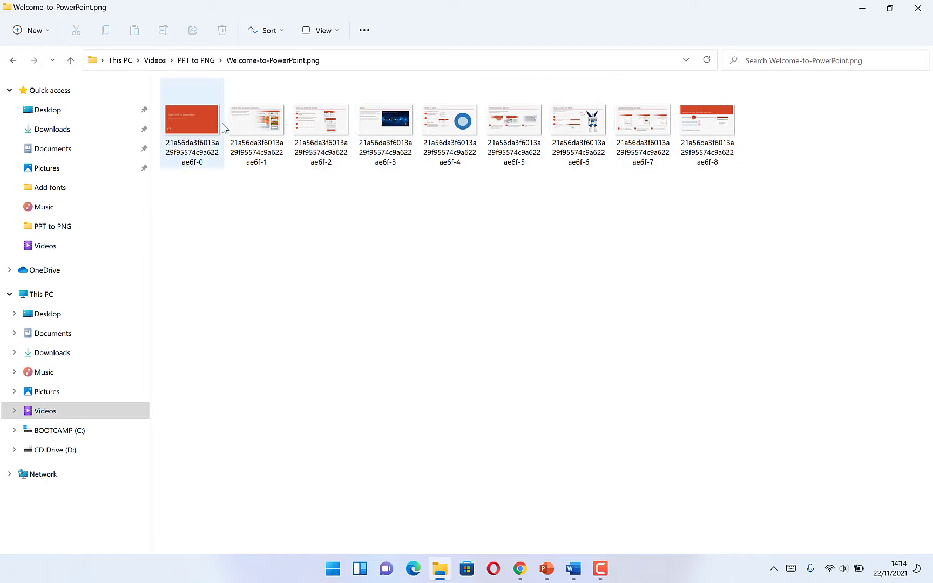
double_click(168, 131)
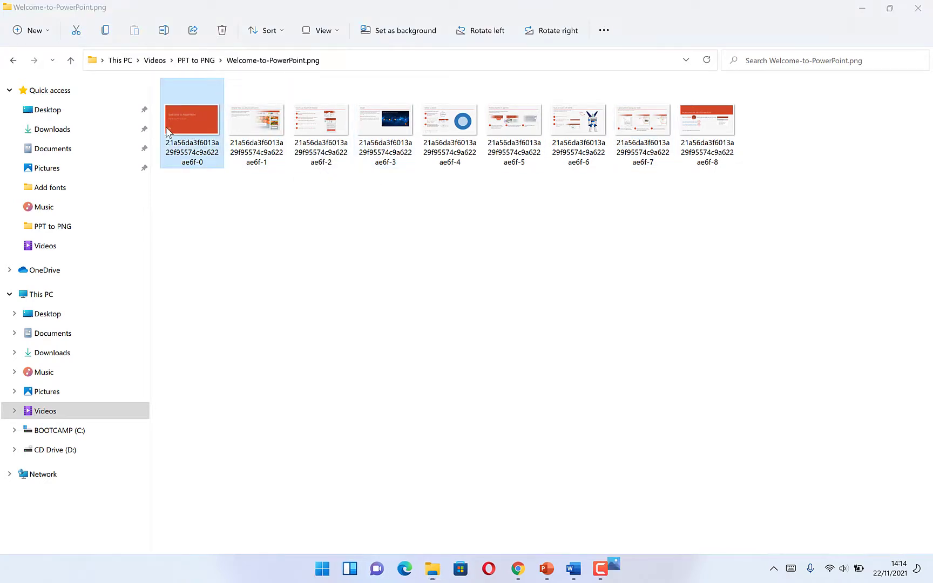
key("Right")
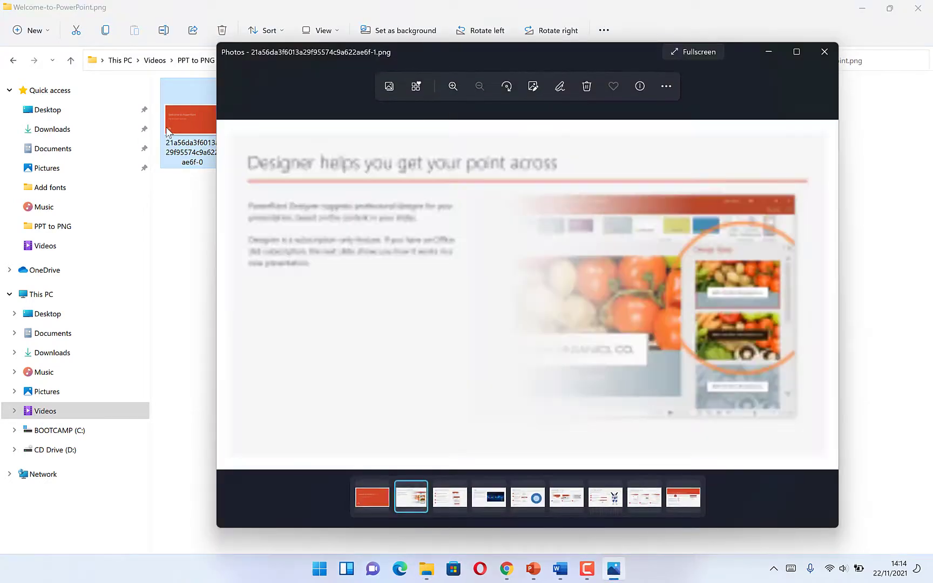
key("Right")
key("Right")
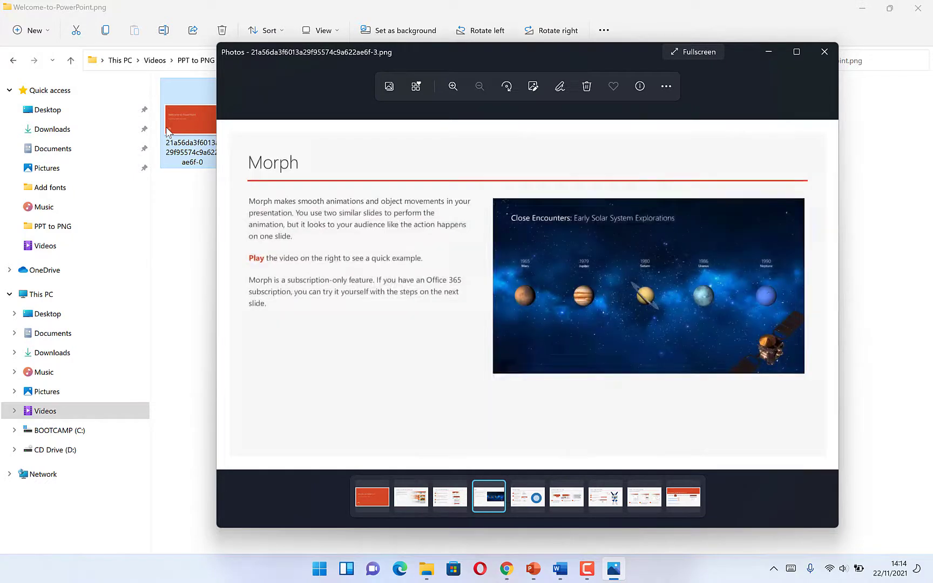
key("Right")
key("Right")
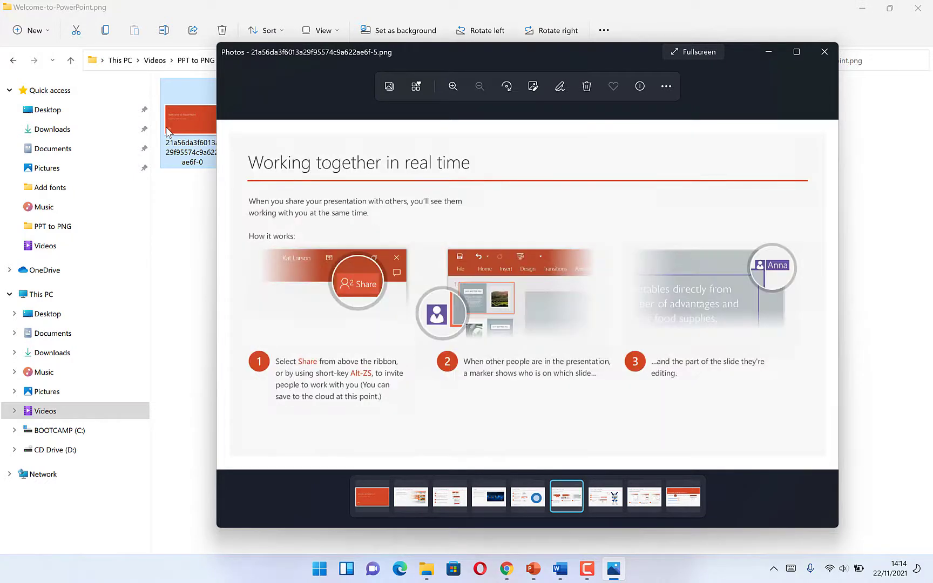
key("Right")
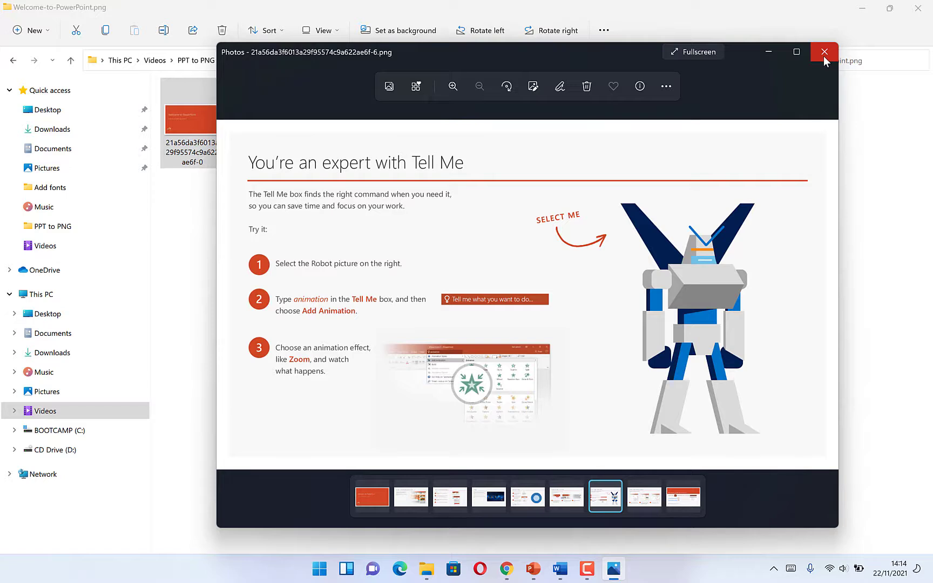
left_click(824, 51)
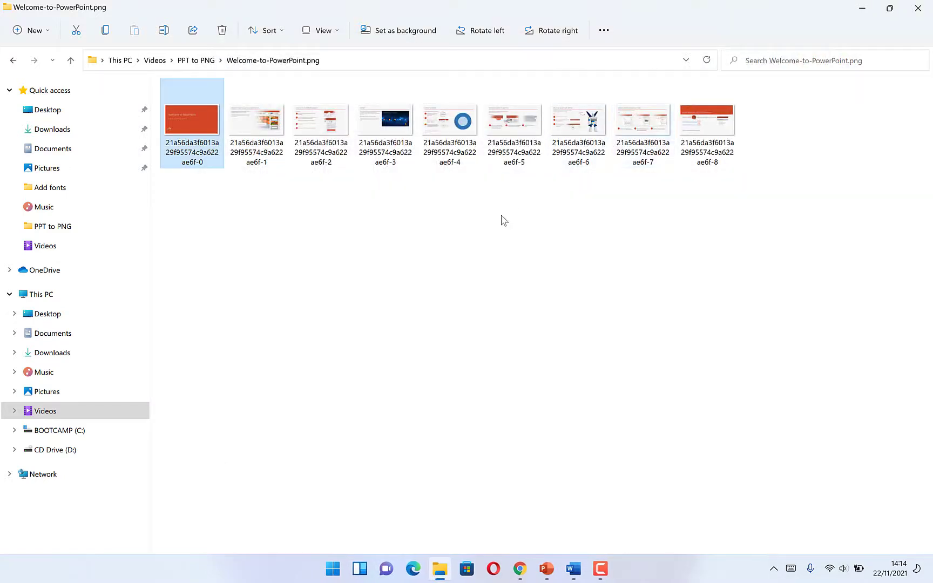